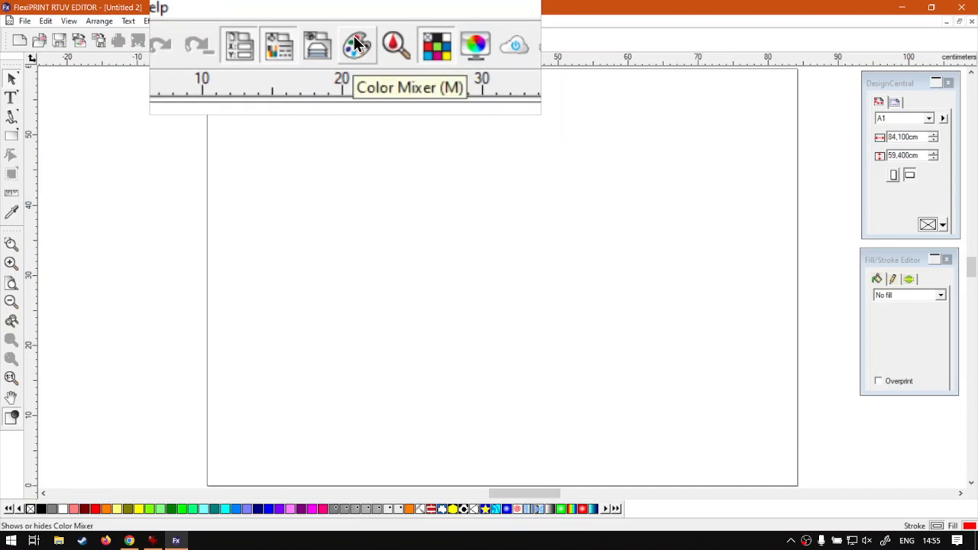
Show the Color Mixer
{"action": "left_click", "coordinate": [355, 46]}
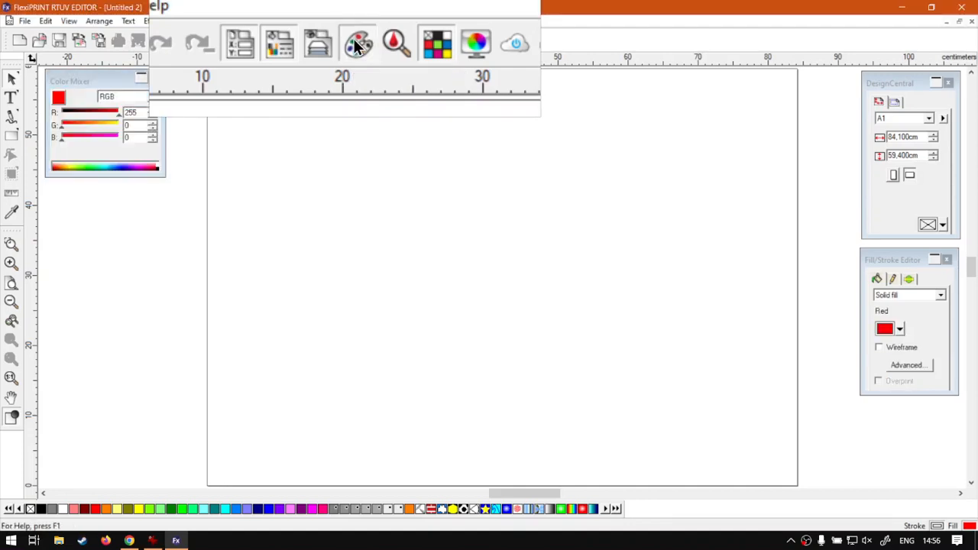
{"action": "left_click", "coordinate": [356, 46]}
{"action": "left_click", "coordinate": [355, 46]}
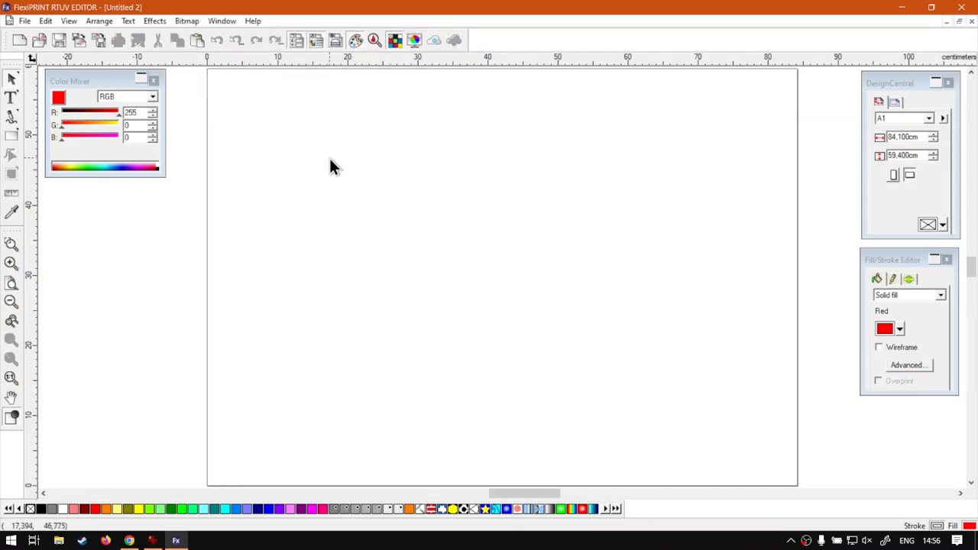
{"action": "left_click", "coordinate": [89, 82]}
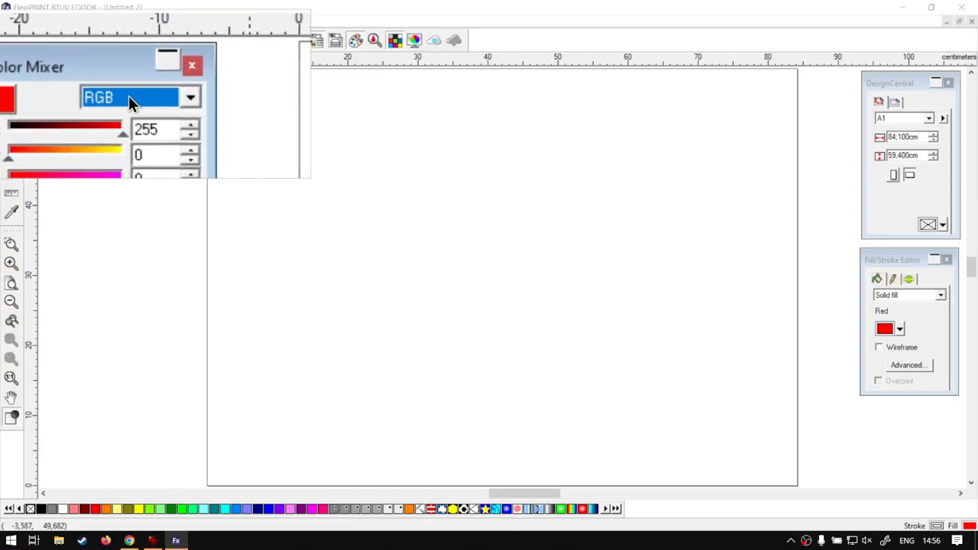
Keep the Color Mixer in RGB mode and pick a teal green fill of R 0, G 191, B 147 from the spectrum
{"action": "left_click", "coordinate": [151, 96]}
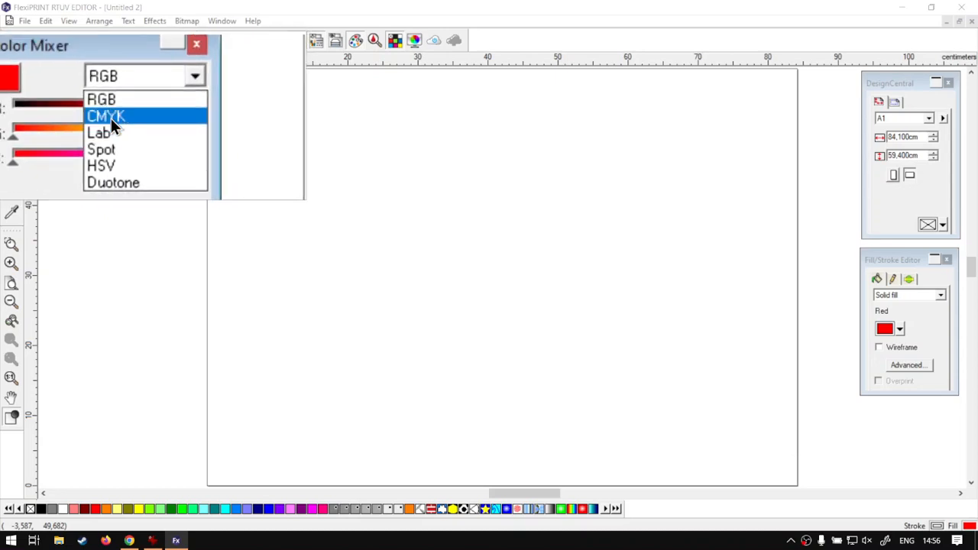
{"action": "left_click", "coordinate": [75, 94]}
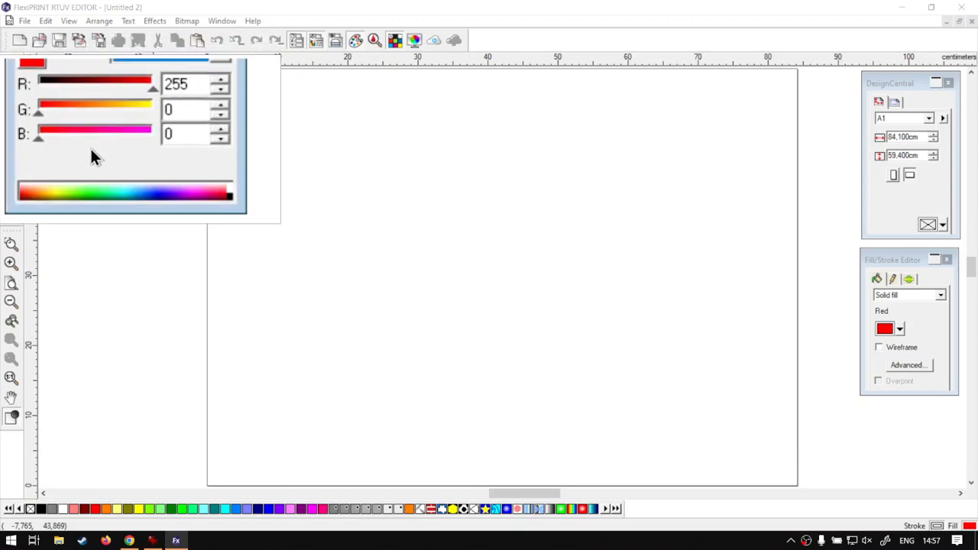
{"action": "left_click_drag", "start_coordinate": [158, 168], "coordinate": [108, 160]}
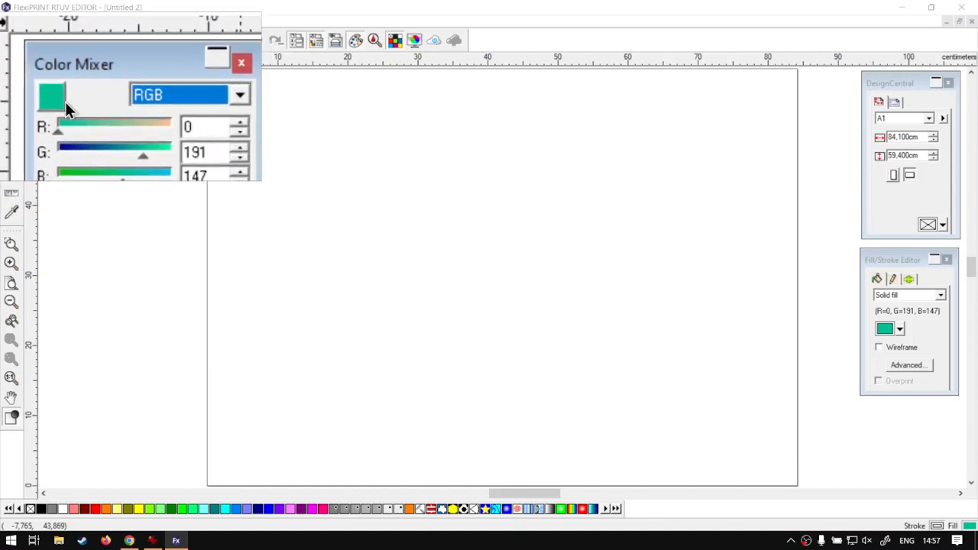
Compare the teal green in CMYK and RGB modes, ending on RGB, and close the Color Mixer
{"action": "left_click", "coordinate": [141, 99]}
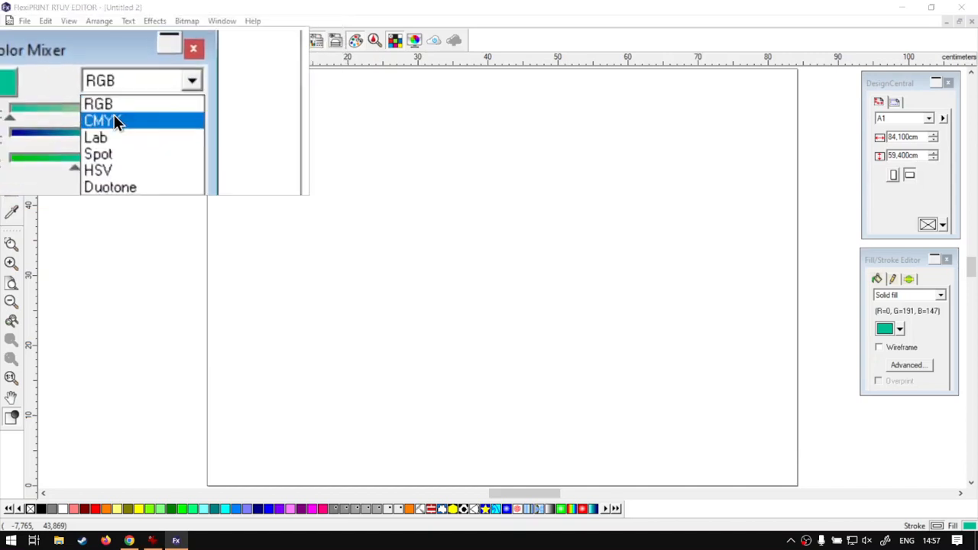
{"action": "left_click", "coordinate": [114, 120]}
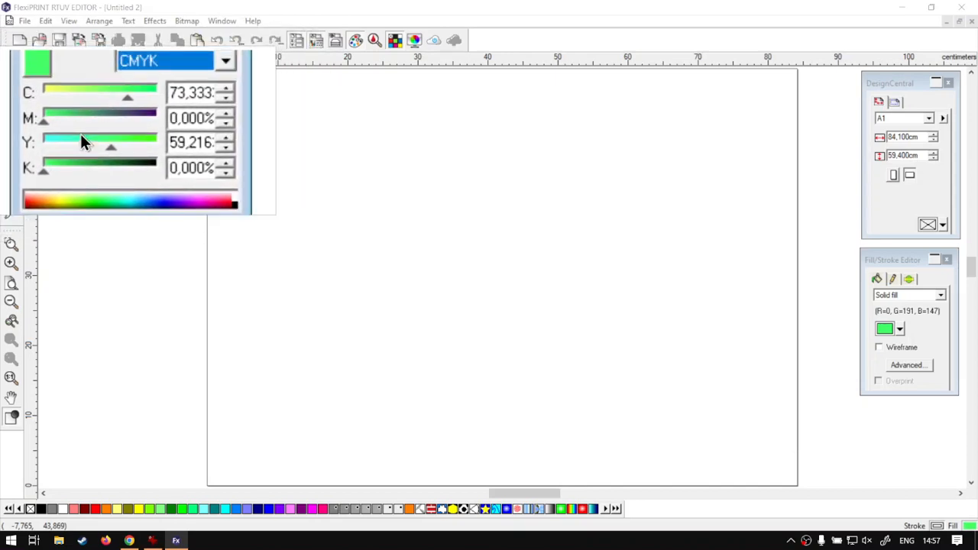
{"action": "left_click", "coordinate": [123, 84]}
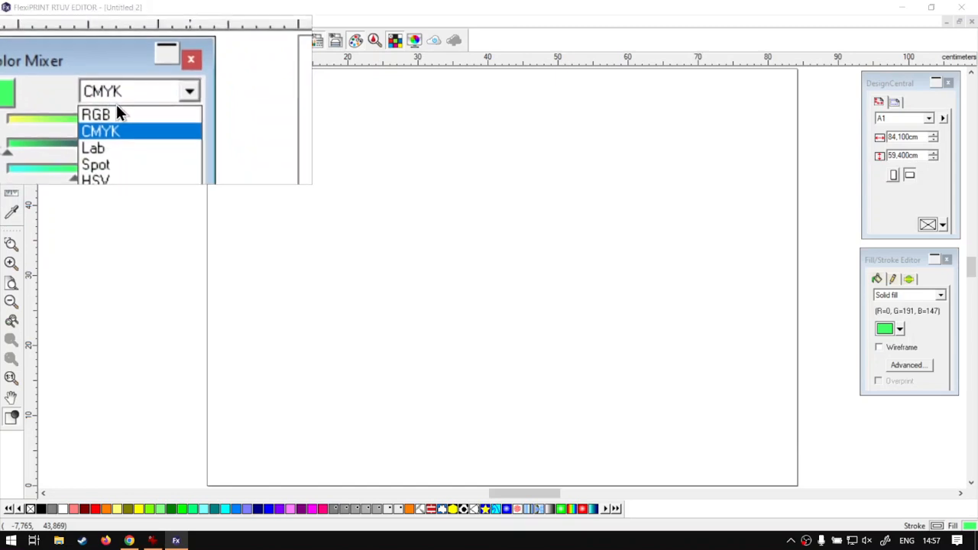
{"action": "left_click", "coordinate": [116, 107]}
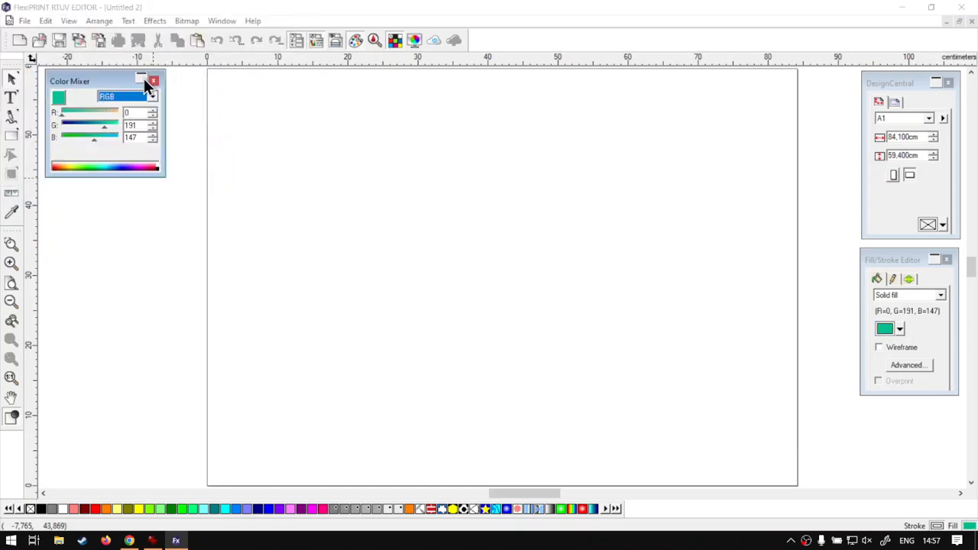
{"action": "left_click", "coordinate": [153, 83]}
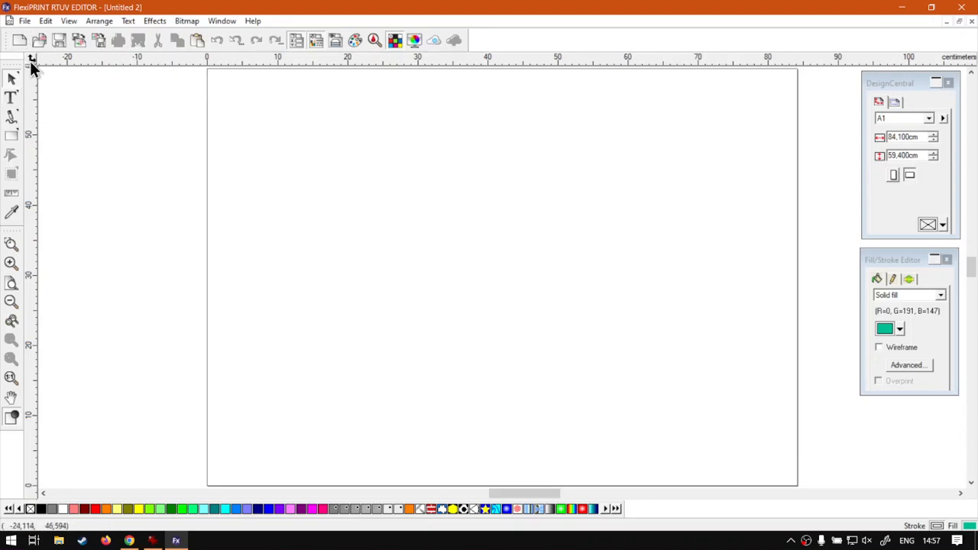
Import the SoftwareTraining file from the Projects folder, place its logo on the A1 page and deselect it
{"action": "left_click", "coordinate": [24, 21]}
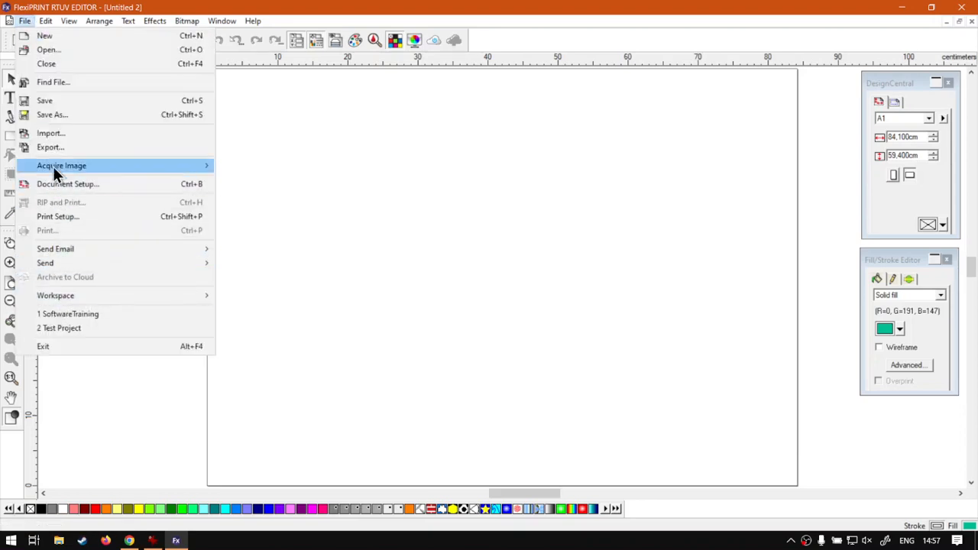
{"action": "left_click", "coordinate": [52, 134]}
{"action": "left_click", "coordinate": [349, 182]}
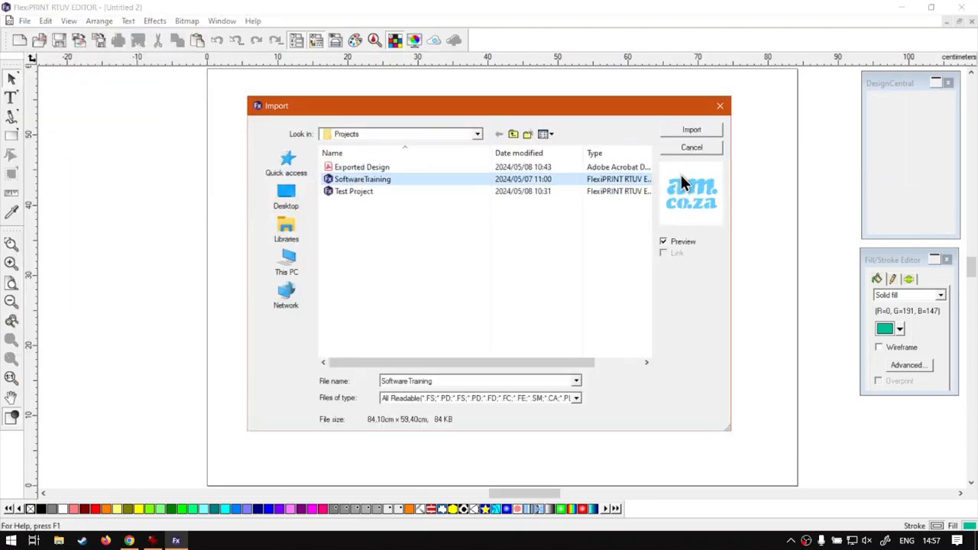
{"action": "left_click", "coordinate": [690, 132]}
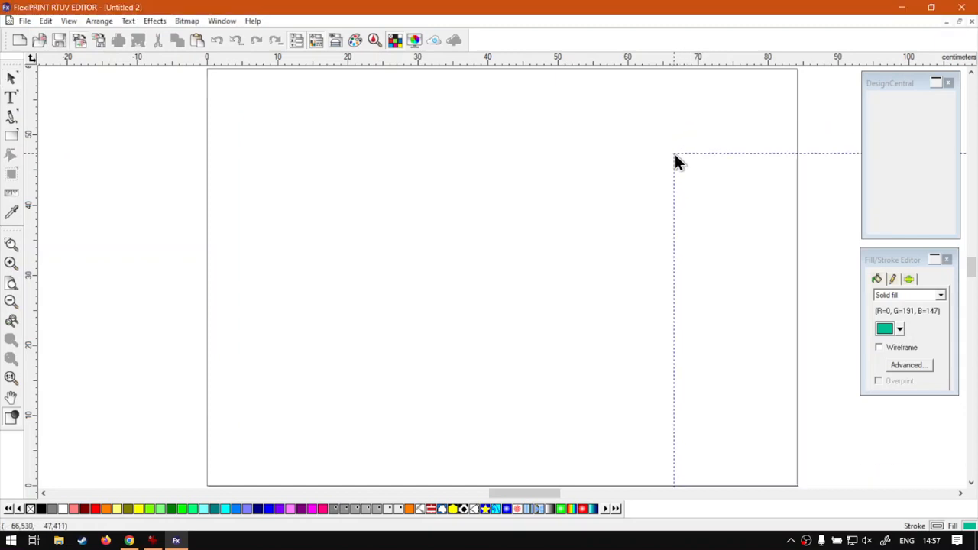
{"action": "left_click", "coordinate": [215, 114]}
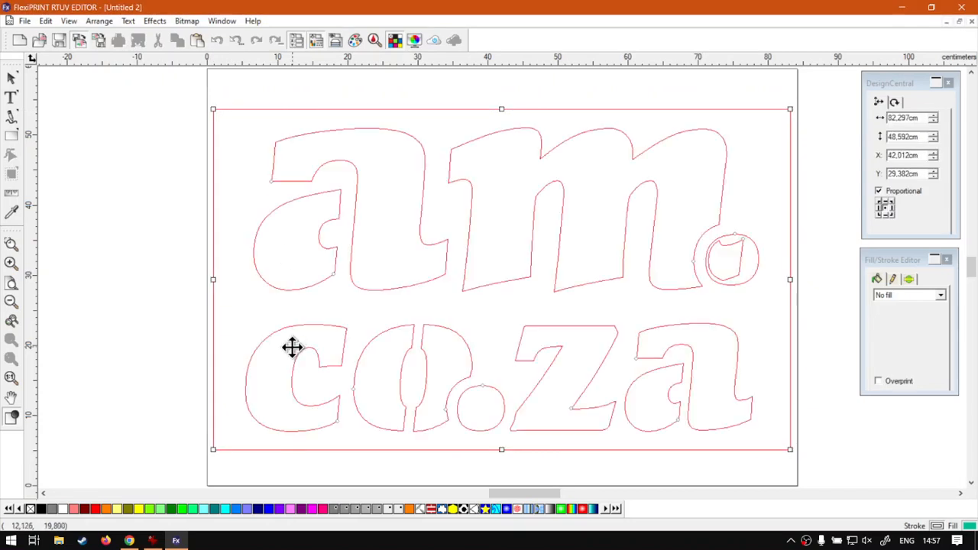
{"action": "left_click", "coordinate": [126, 393]}
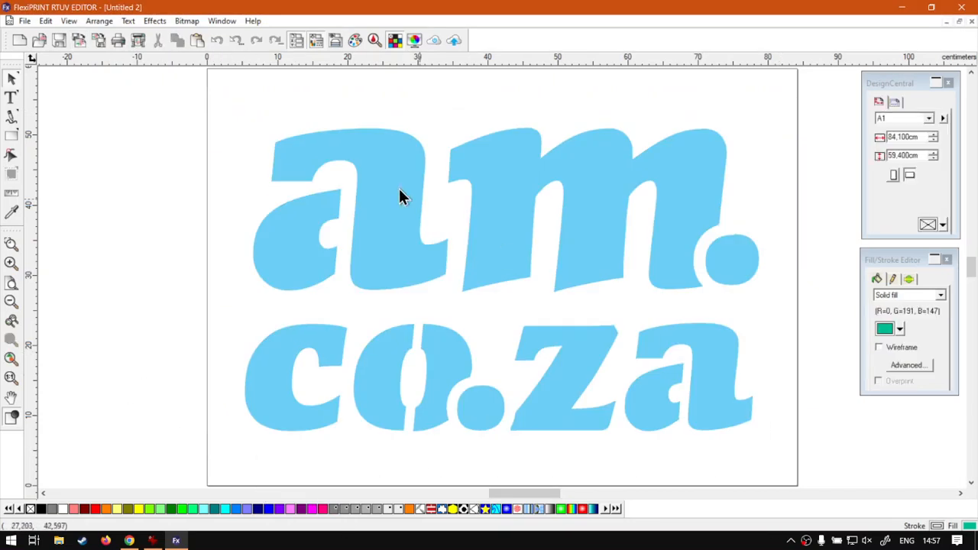
Move the imported logo up by about 1.4 cm on the page and deselect it
{"action": "left_click", "coordinate": [580, 233]}
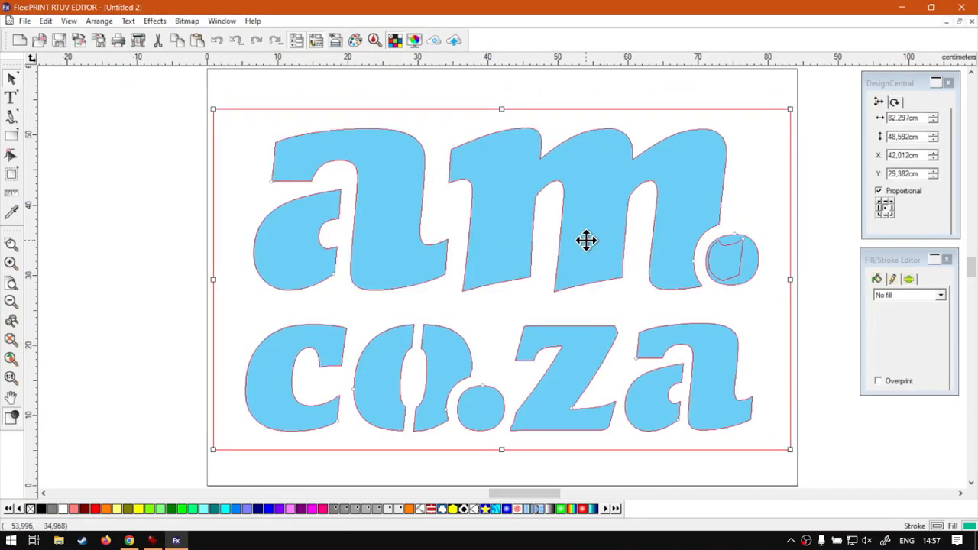
{"action": "left_click_drag", "start_coordinate": [585, 240], "coordinate": [585, 230]}
{"action": "left_click", "coordinate": [78, 253]}
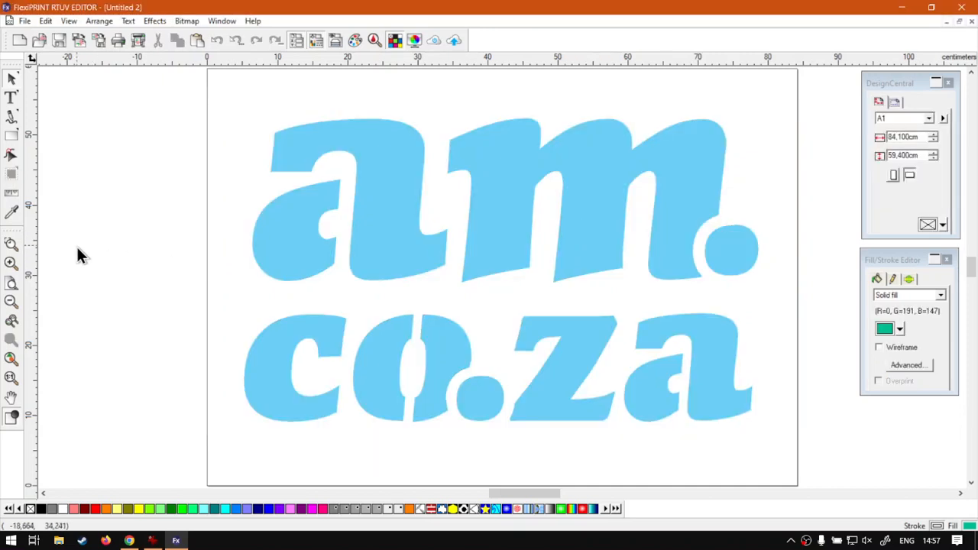
Draw a teal green rectangle about 81.3 cm wide and 5 cm high below the logo
{"action": "left_click", "coordinate": [14, 136]}
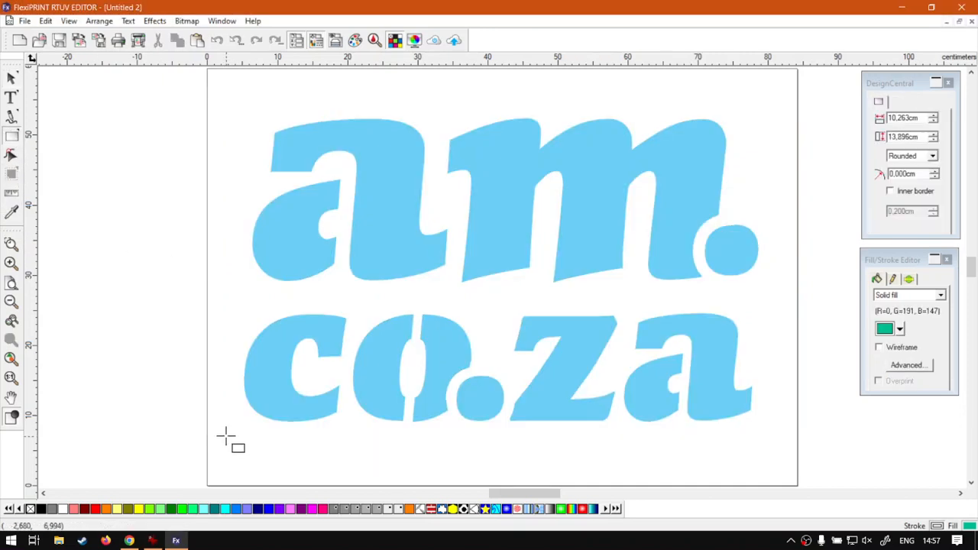
{"action": "left_click_drag", "start_coordinate": [214, 438], "coordinate": [785, 474]}
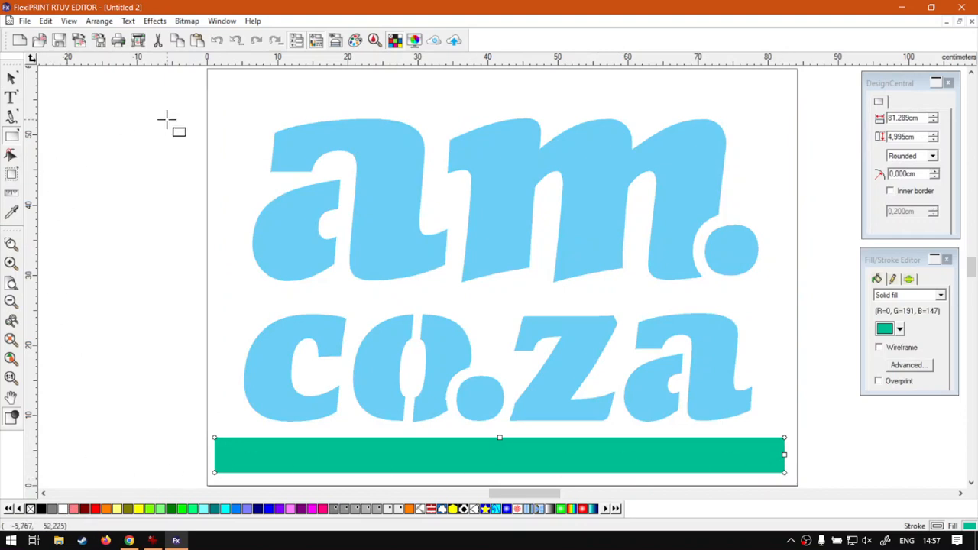
{"action": "left_click", "coordinate": [12, 78]}
Duplicate the green bar and position the copy above the logo, near the page's upper edge
{"action": "key", "text": "ctrl+c"}
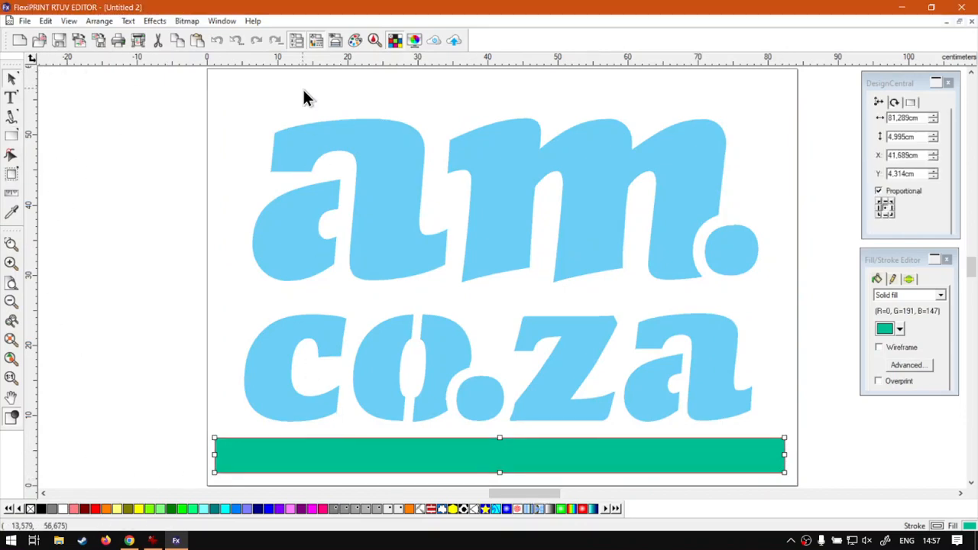
{"action": "key", "text": "ctrl+v"}
{"action": "left_click", "coordinate": [236, 81]}
{"action": "left_click_drag", "start_coordinate": [267, 99], "coordinate": [249, 94]}
{"action": "key", "text": "Up"}
{"action": "key", "text": "Up"}
{"action": "key", "text": "Up"}
{"action": "key", "text": "Up"}
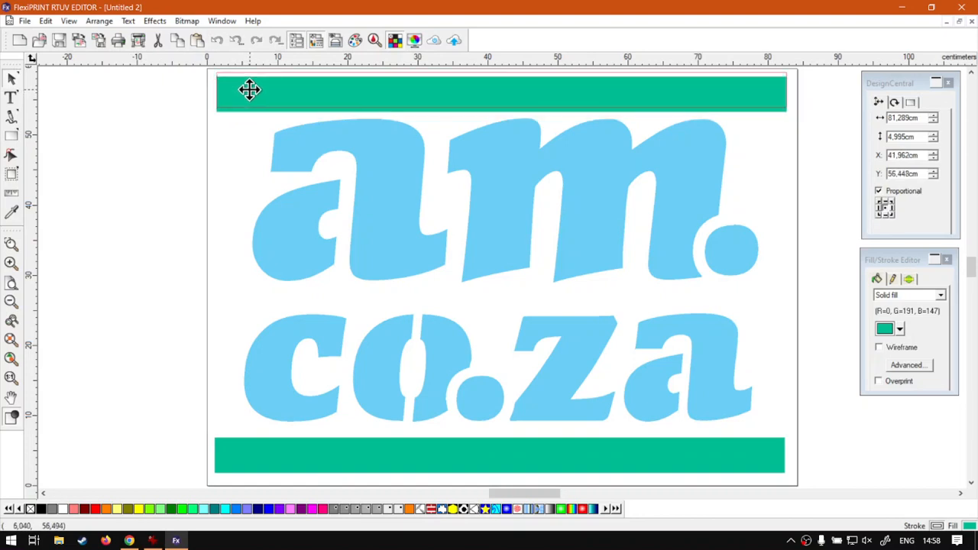
{"action": "left_click", "coordinate": [204, 179]}
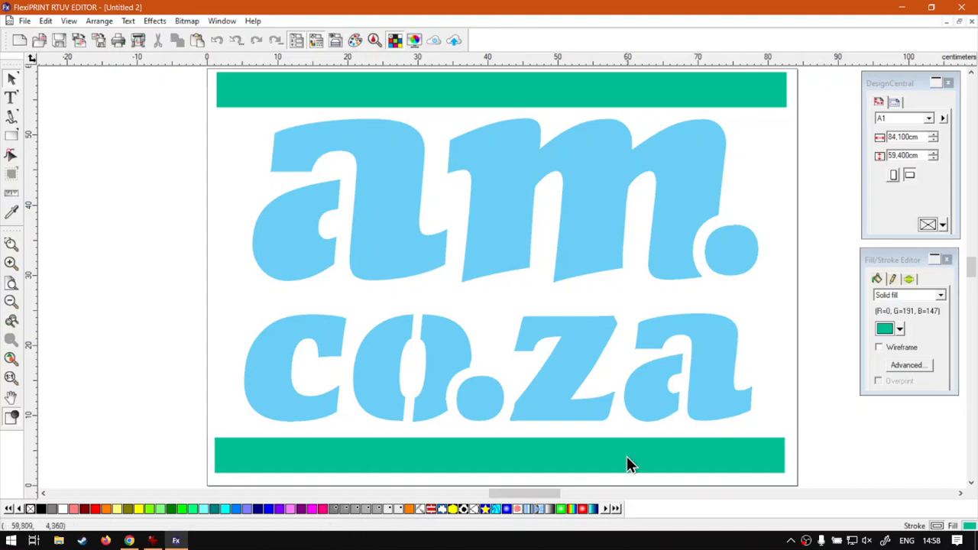
Show the Color Mixer again and check the colour of the green bar above the logo
{"action": "left_click", "coordinate": [639, 395]}
{"action": "left_click", "coordinate": [351, 353]}
{"action": "key", "text": "ctrl+alt+c"}
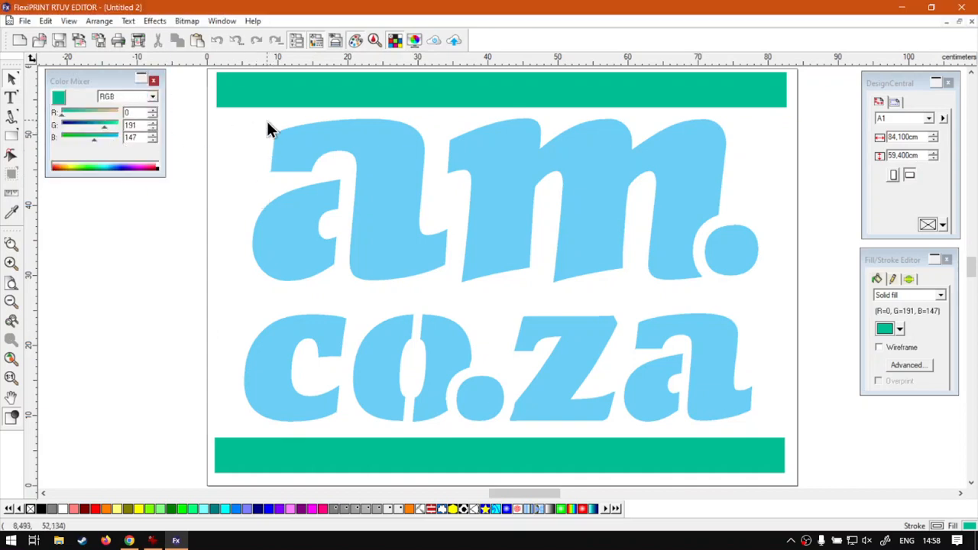
{"action": "left_click", "coordinate": [284, 92]}
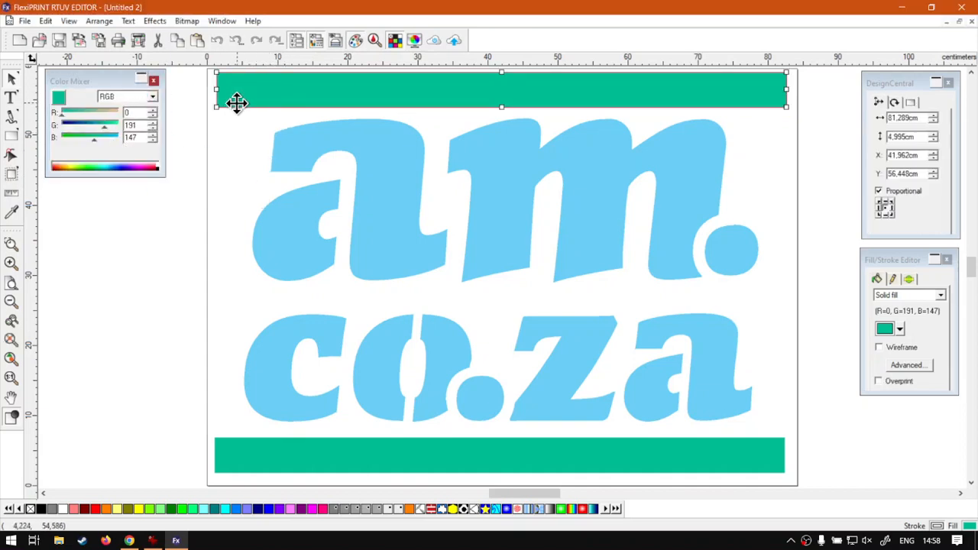
{"action": "left_click", "coordinate": [68, 81]}
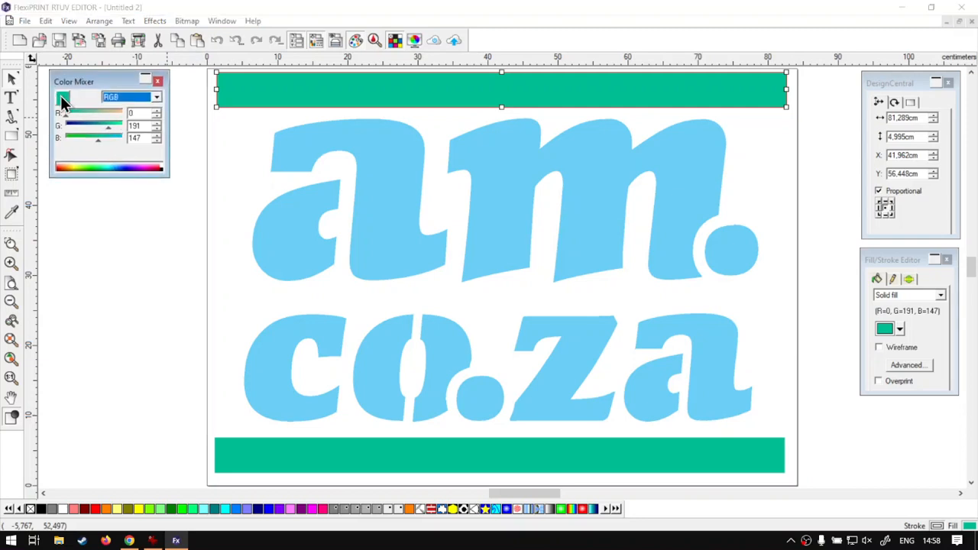
{"action": "left_click", "coordinate": [290, 160]}
{"action": "left_click", "coordinate": [282, 94]}
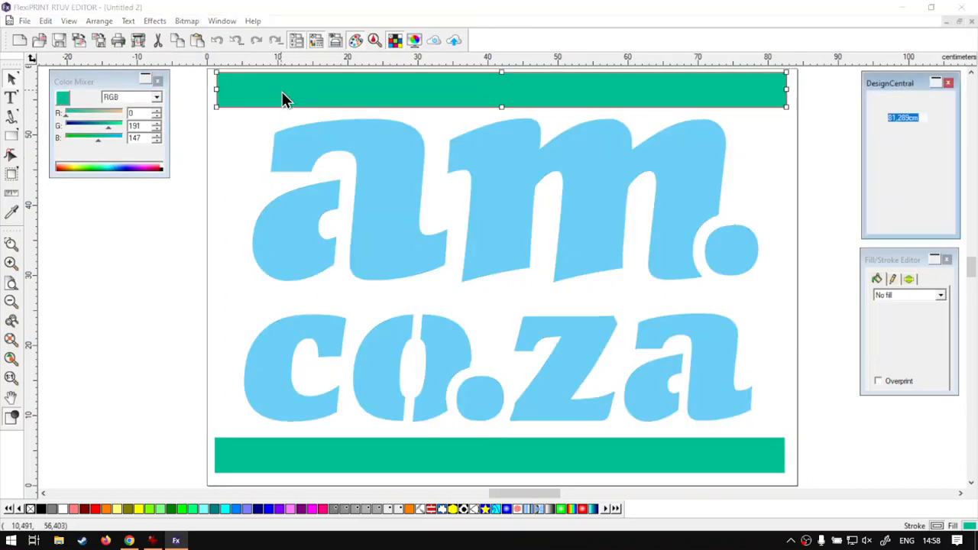
{"action": "left_click", "coordinate": [0, 280]}
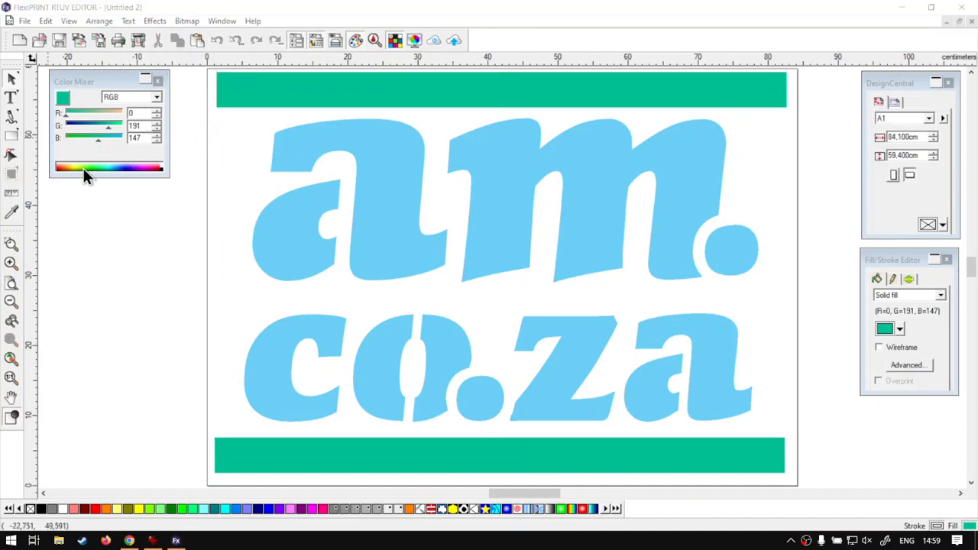
Try sampling the logo's light blue with the eyedropper while the logo is selected, and undo the resulting fill
{"action": "left_click", "coordinate": [295, 245]}
{"action": "left_click", "coordinate": [10, 211]}
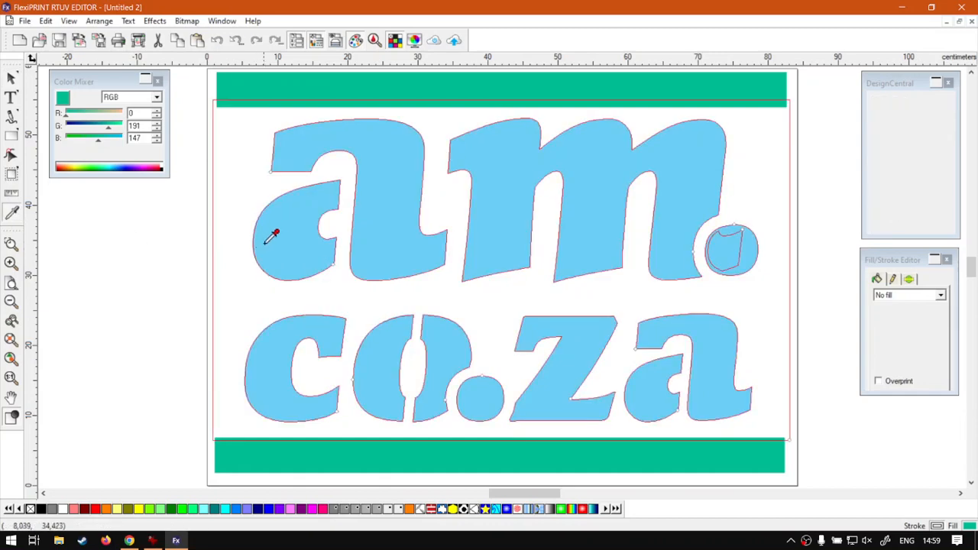
{"action": "left_click", "coordinate": [266, 242]}
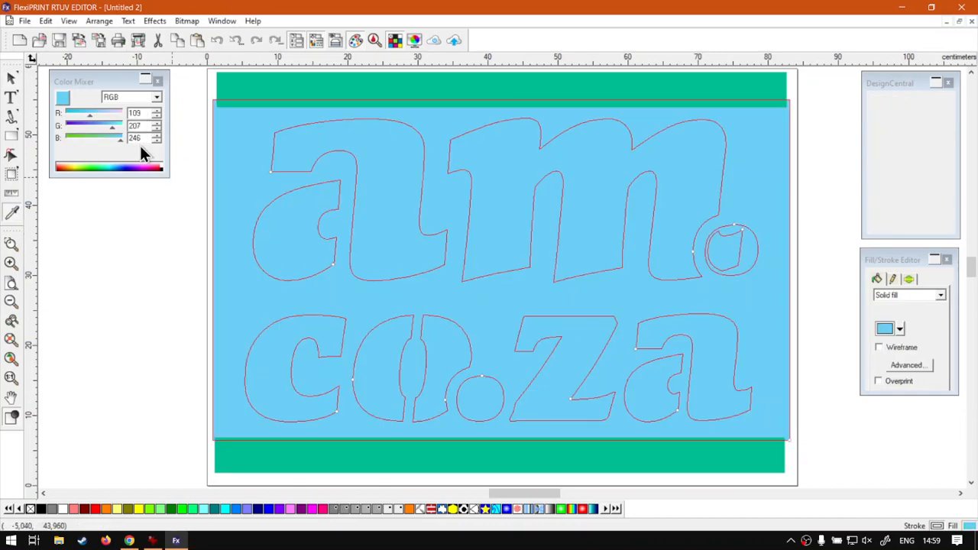
{"action": "key", "text": "ctrl+z"}
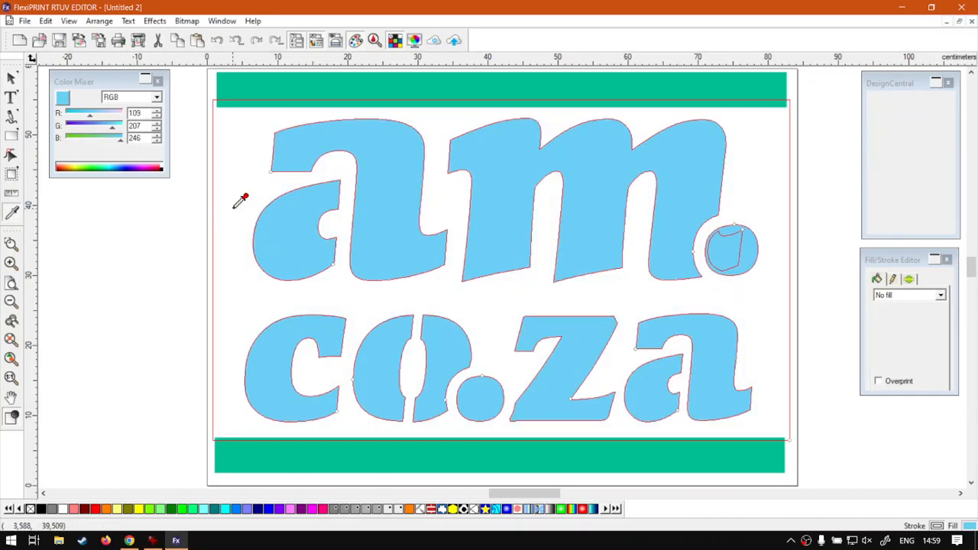
{"action": "left_click", "coordinate": [10, 77]}
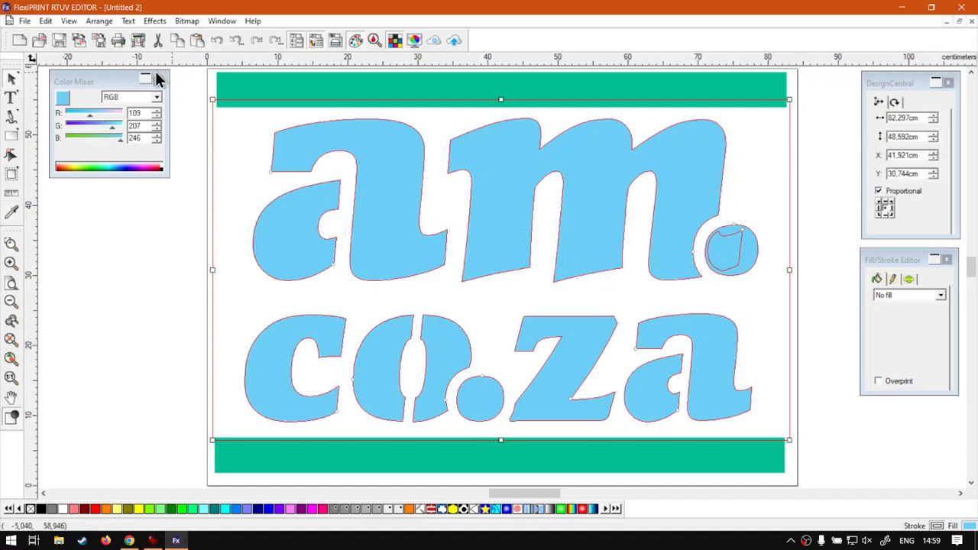
Recolour both green bars together with the light blue sampled from the logo using the eyedropper, and deselect them
{"action": "left_click", "coordinate": [280, 98]}
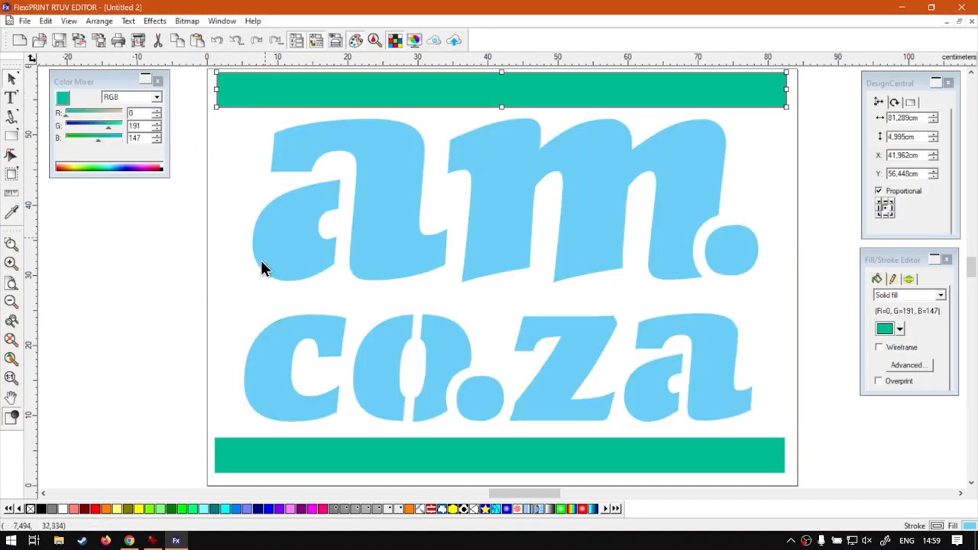
{"action": "left_click", "coordinate": [246, 439]}
{"action": "left_click", "coordinate": [253, 96], "text": "shift"}
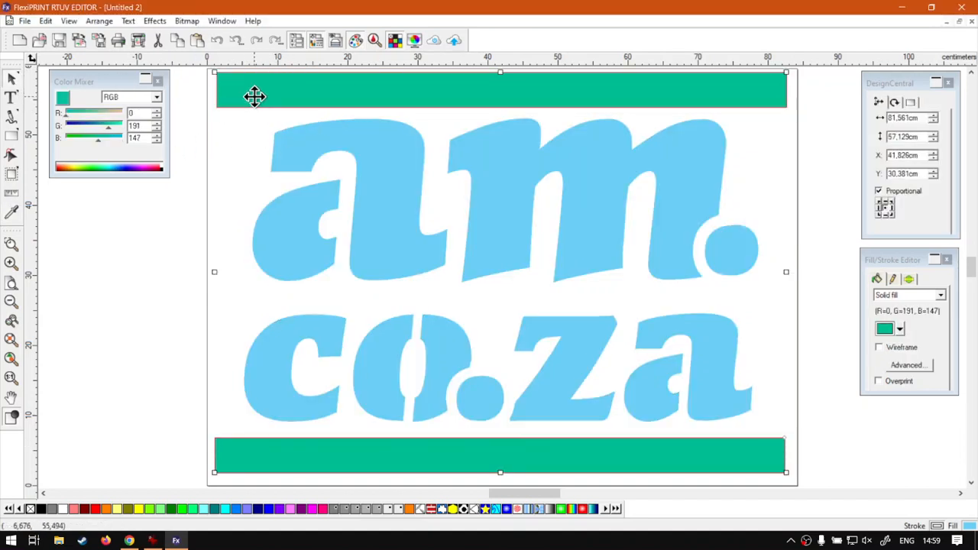
{"action": "left_click", "coordinate": [11, 212]}
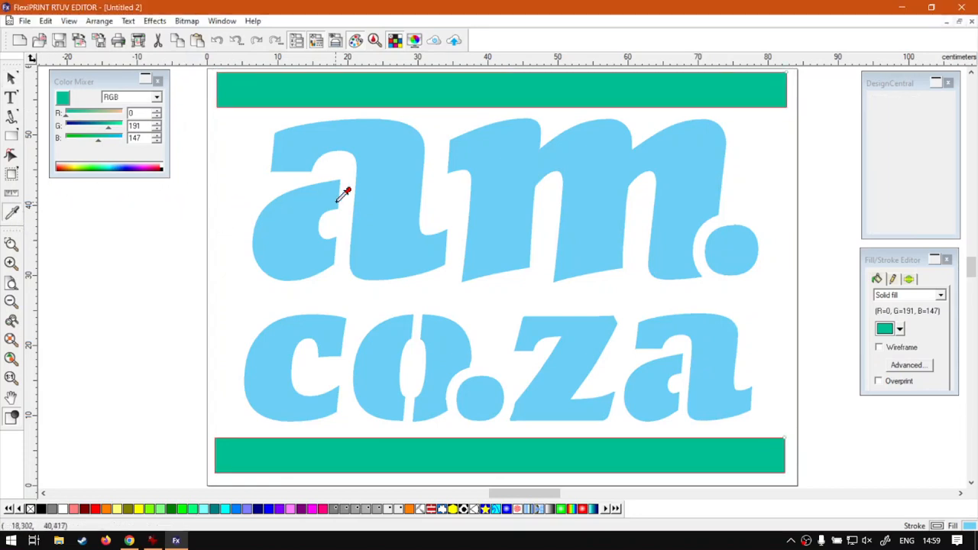
{"action": "left_click", "coordinate": [376, 188]}
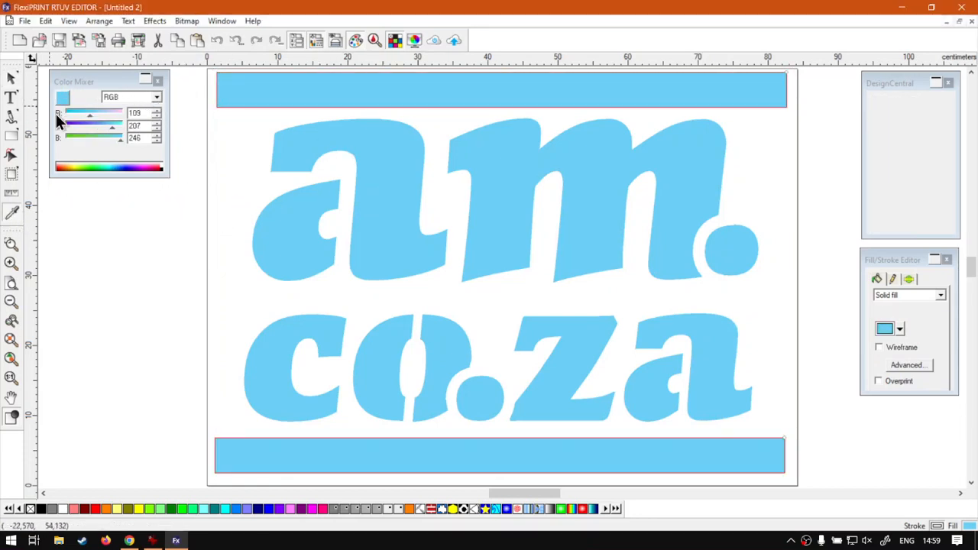
{"action": "left_click", "coordinate": [11, 77]}
{"action": "left_click", "coordinate": [171, 287]}
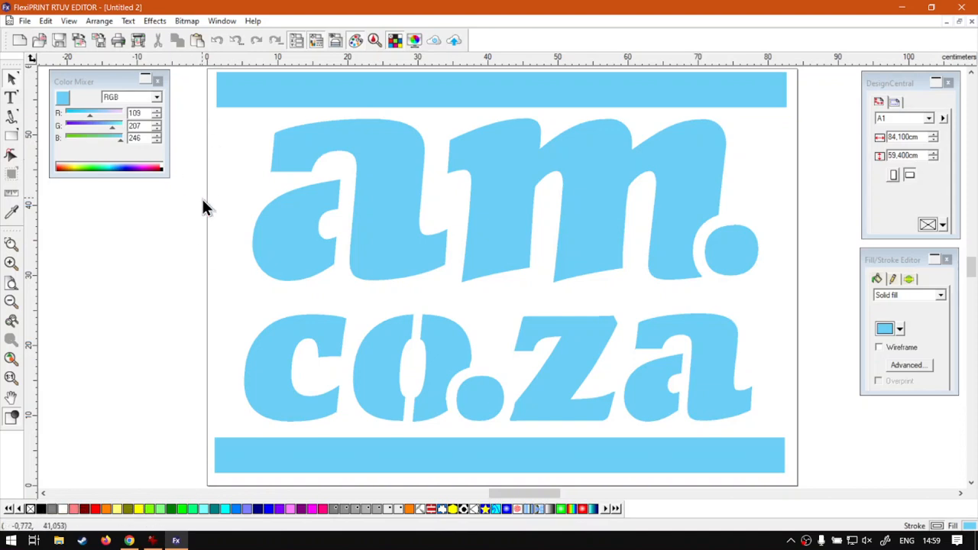
Recolour the bar above the logo purple in the Color Mixer, with RGB values 176, 112, 232, and deselect it
{"action": "left_click", "coordinate": [103, 81]}
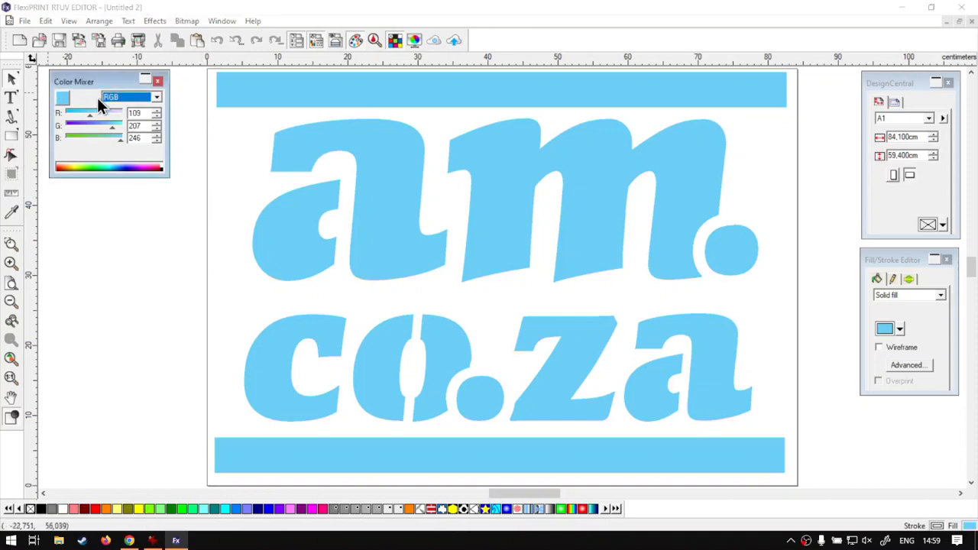
{"action": "left_click", "coordinate": [337, 89]}
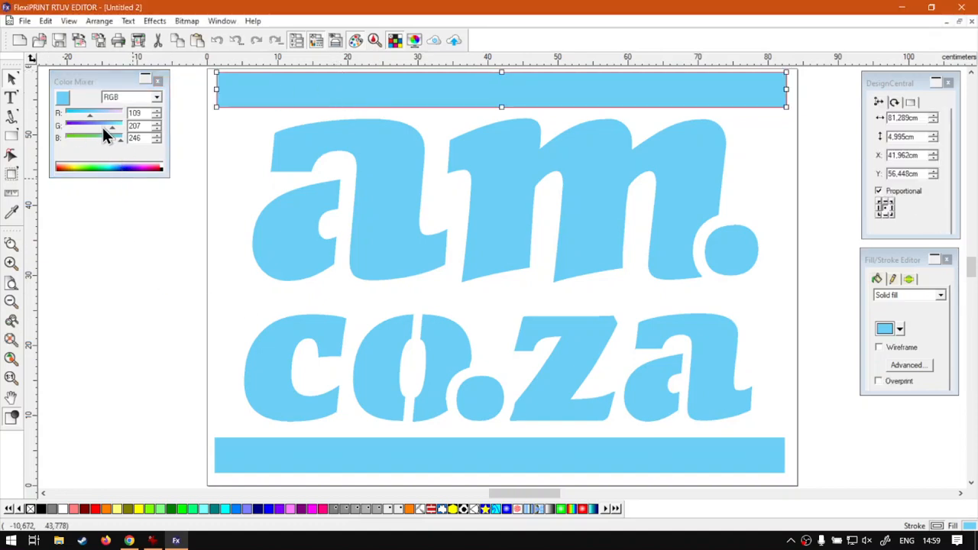
{"action": "left_click", "coordinate": [151, 166]}
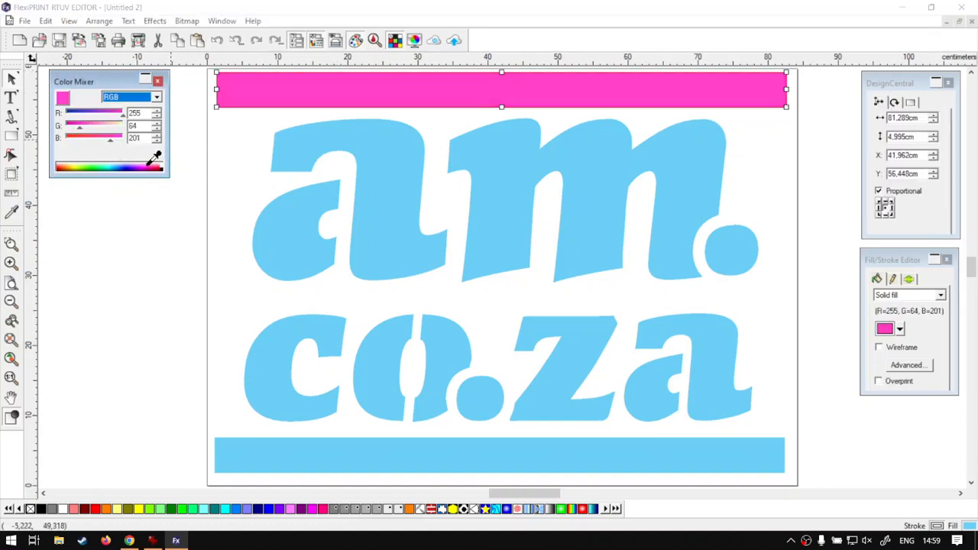
{"action": "mouse_move", "coordinate": [149, 165]}
{"action": "left_mouse_down"}
{"action": "mouse_move", "coordinate": [122, 162]}
{"action": "mouse_move", "coordinate": [141, 166]}
{"action": "left_mouse_up"}
{"action": "left_click", "coordinate": [109, 113]}
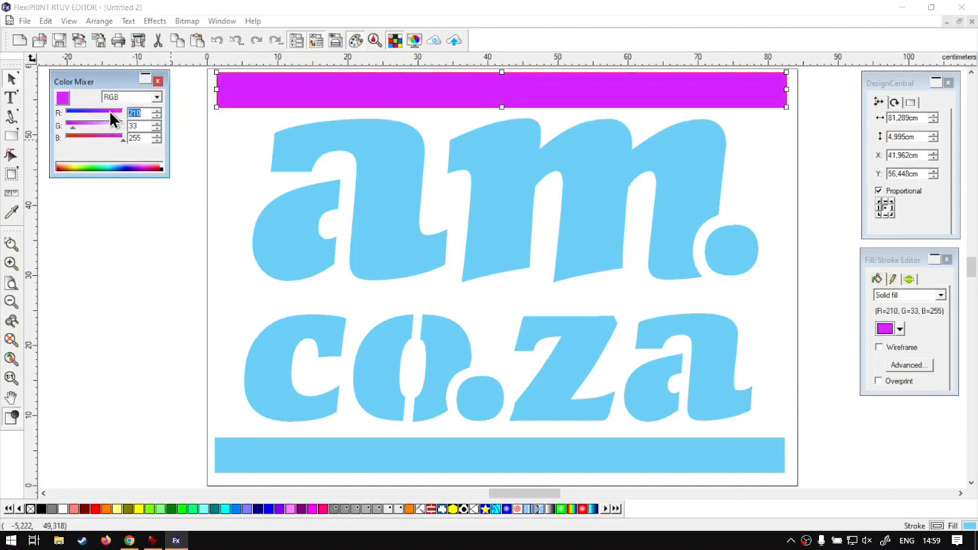
{"action": "left_click", "coordinate": [106, 114]}
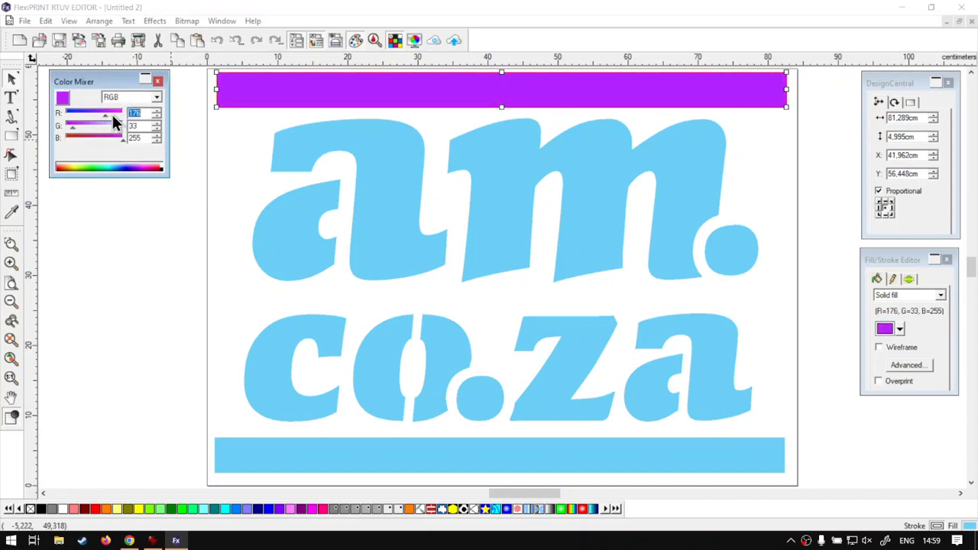
{"action": "left_click", "coordinate": [93, 127]}
{"action": "left_click_drag", "start_coordinate": [109, 136], "coordinate": [94, 145]}
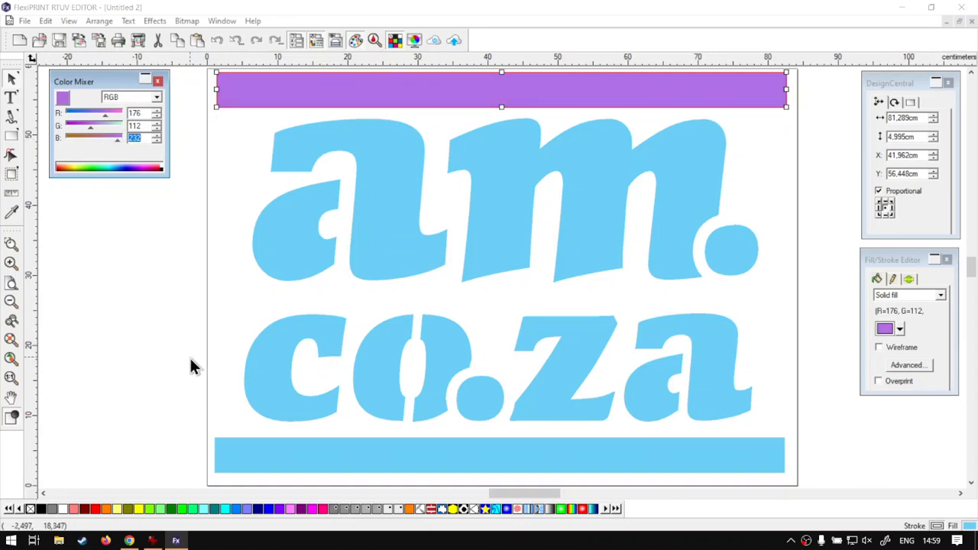
{"action": "left_click", "coordinate": [178, 315]}
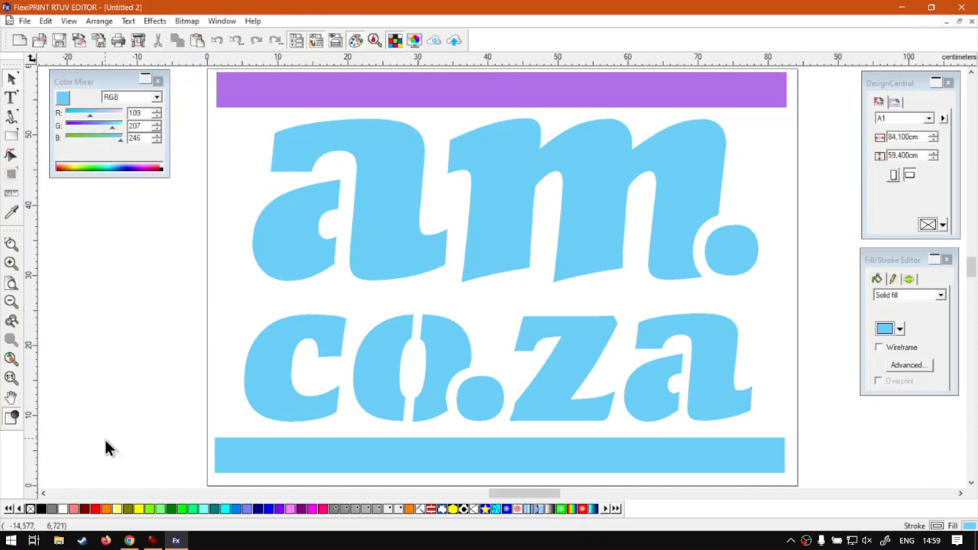
Switch to Chrome and look over the softwaretraining.co.za home page with its software training videos
{"action": "left_click", "coordinate": [130, 540]}
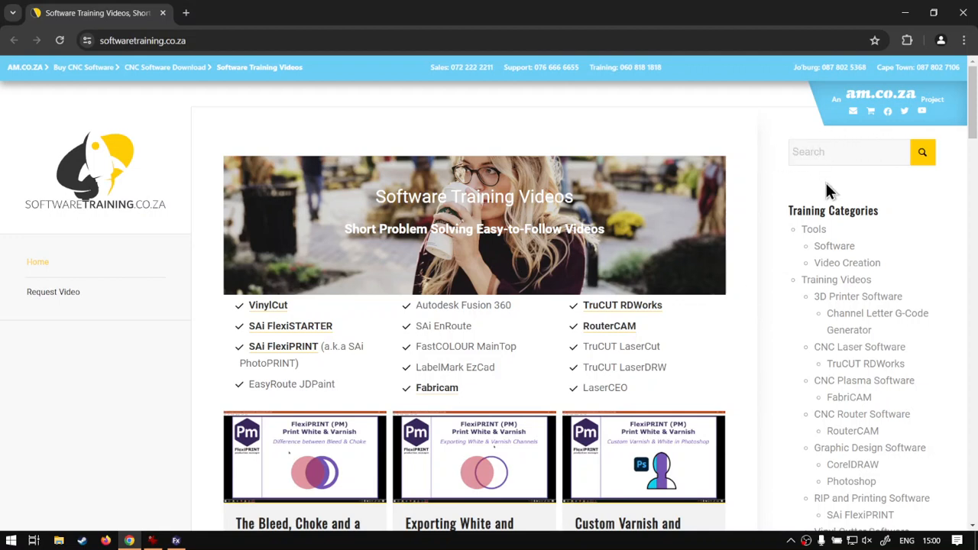
{"action": "scroll", "coordinate": [764, 252], "scroll_direction": "down", "scroll_amount": 2}
{"action": "scroll", "coordinate": [602, 367], "scroll_direction": "up", "scroll_amount": 2}
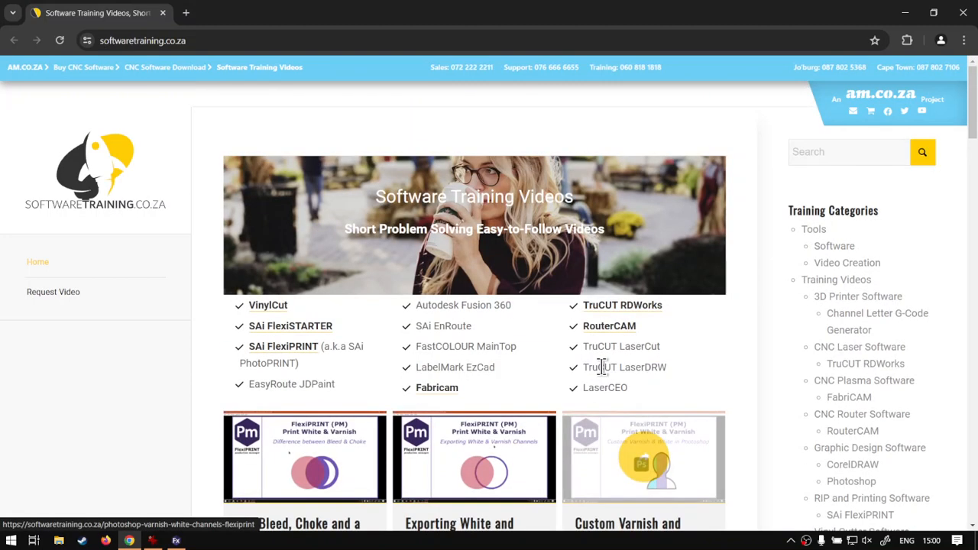